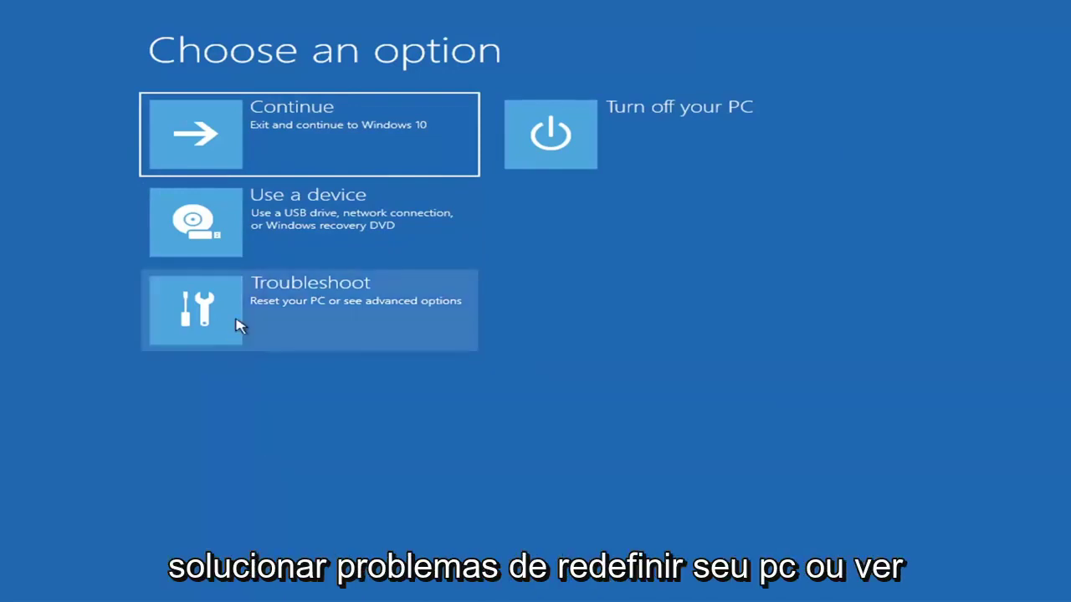
Run Startup Repair from the advanced troubleshooting options of the recovery environment.
left_click(398, 317)
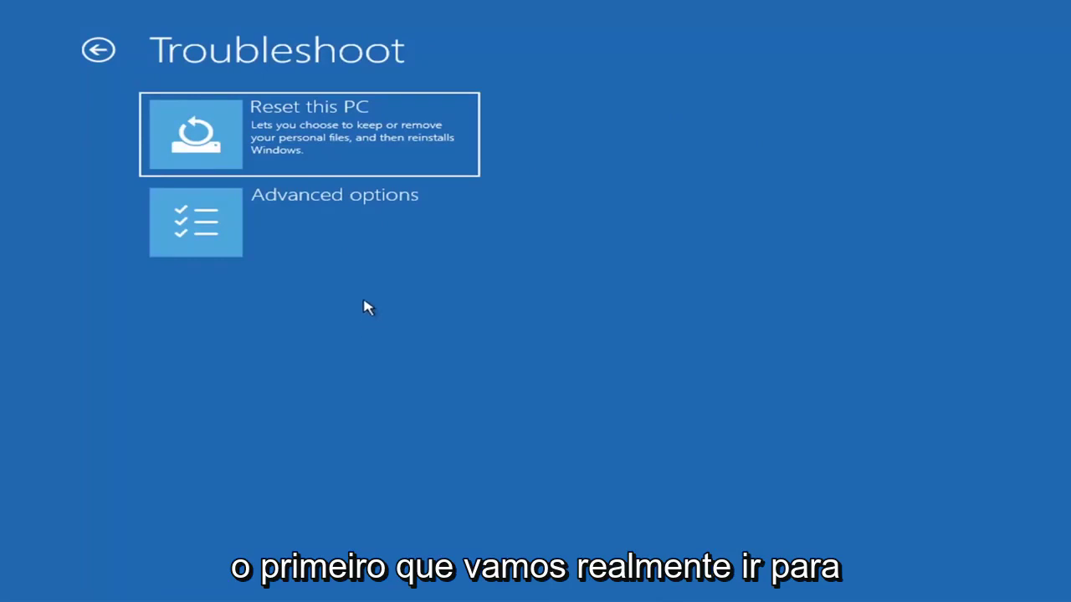
left_click(339, 228)
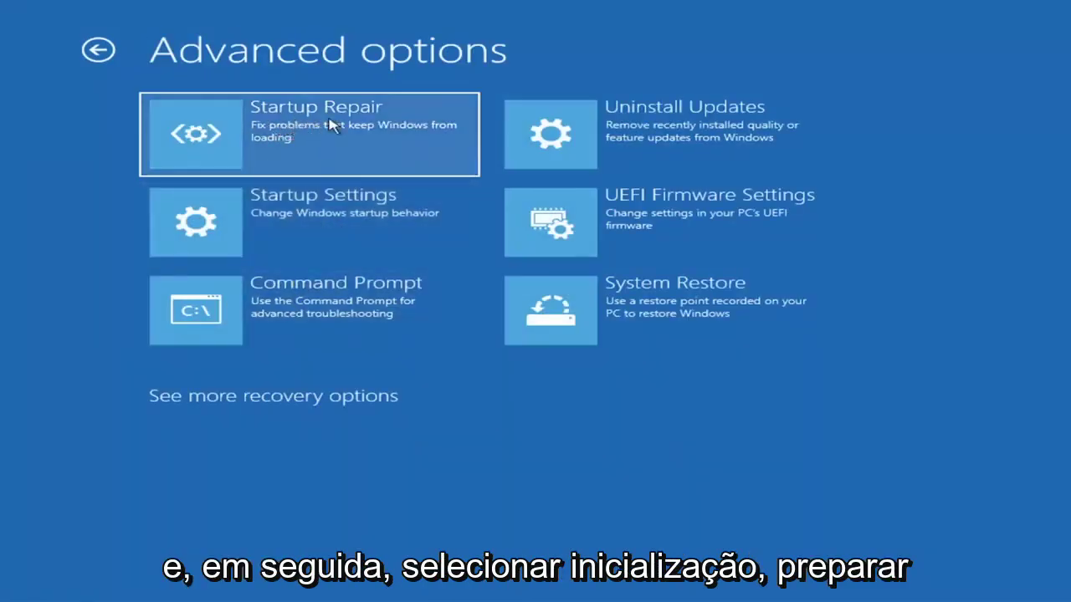
left_click(273, 144)
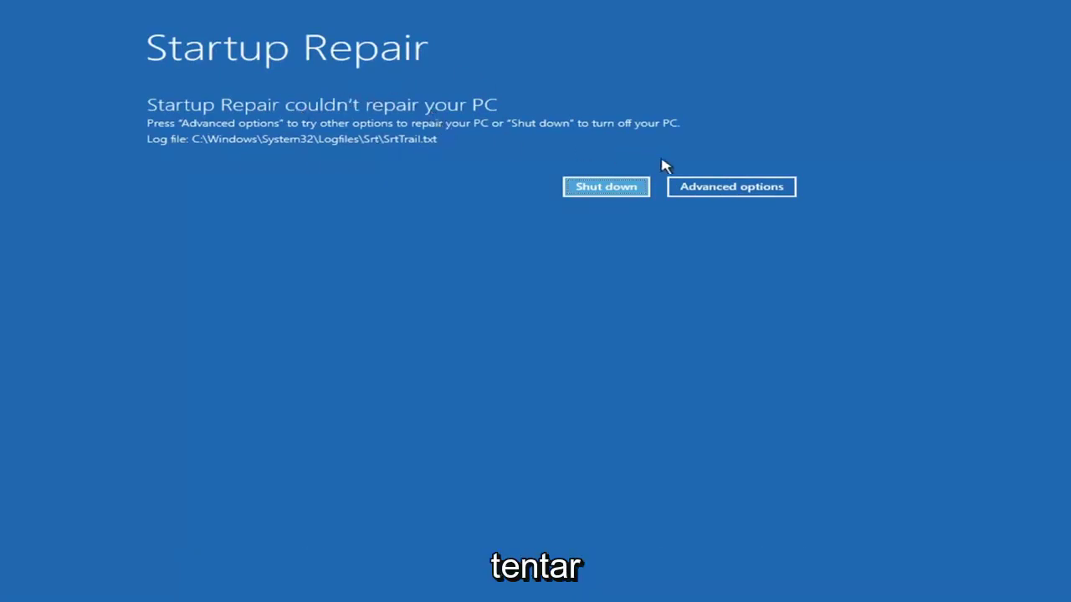
Return to the advanced recovery options and review what Startup Settings and Uninstall Updates offer, without applying either.
left_click(746, 188)
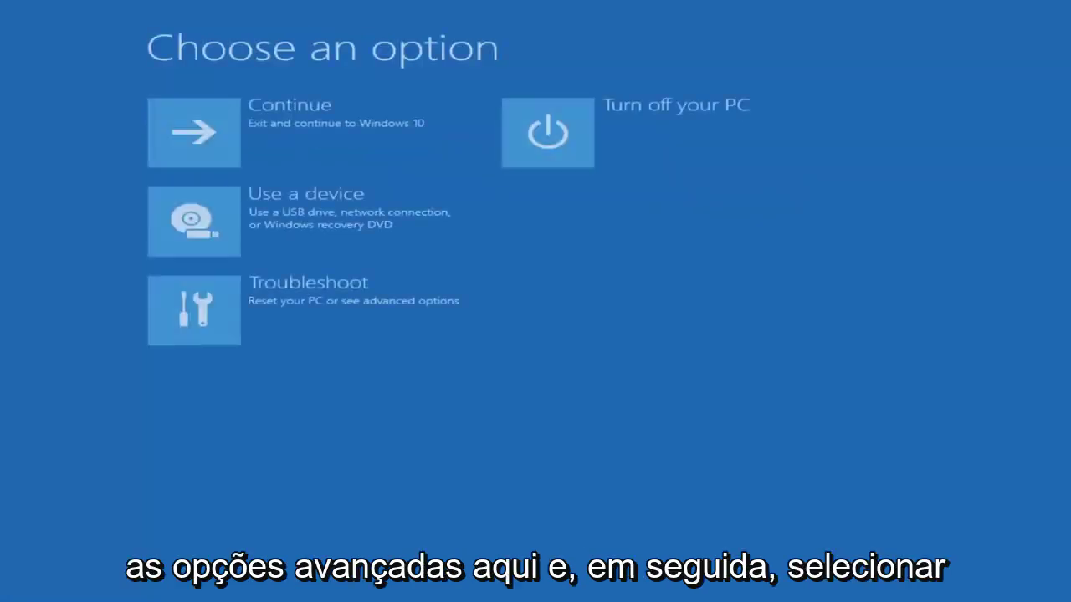
left_click(328, 311)
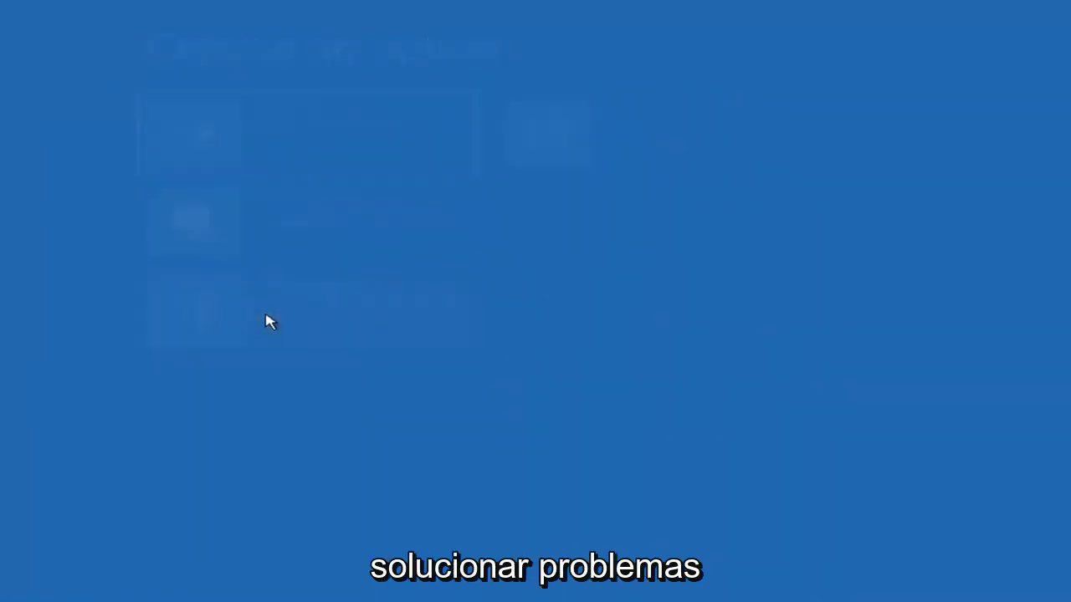
left_click(281, 235)
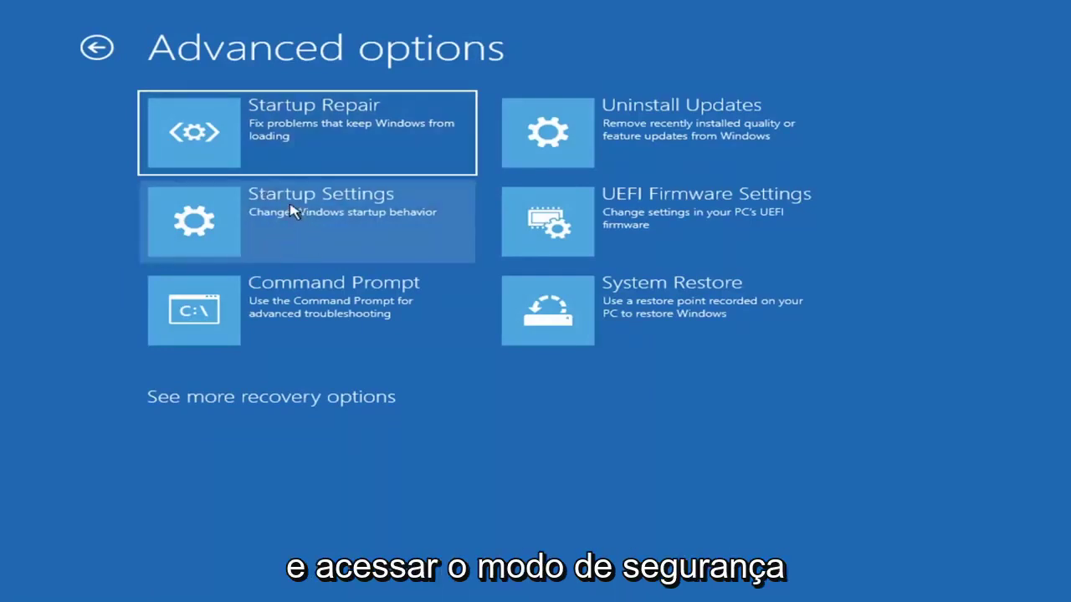
left_click(279, 222)
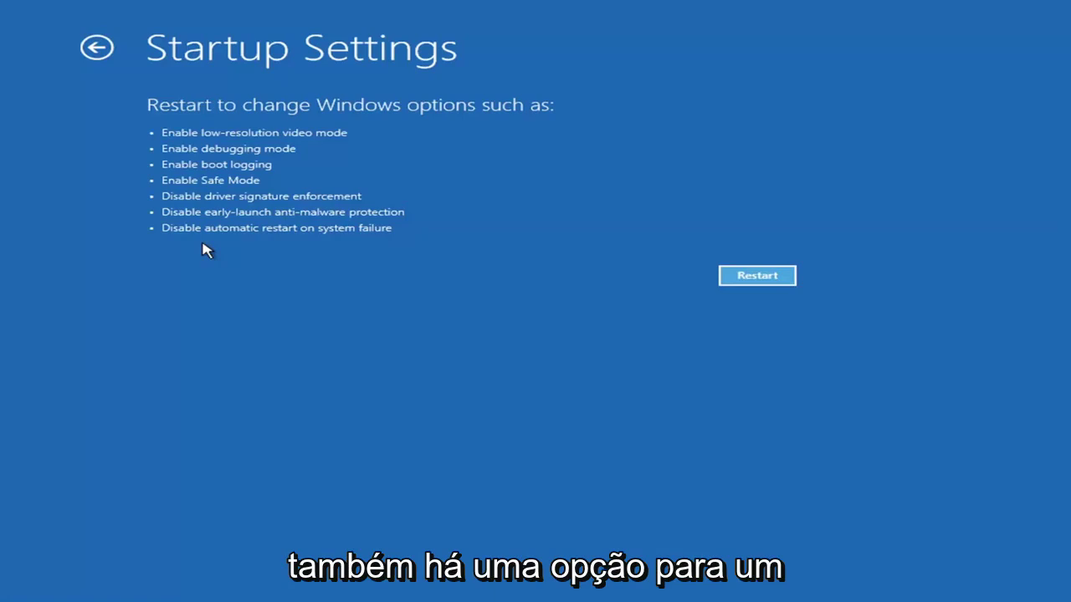
left_click(92, 47)
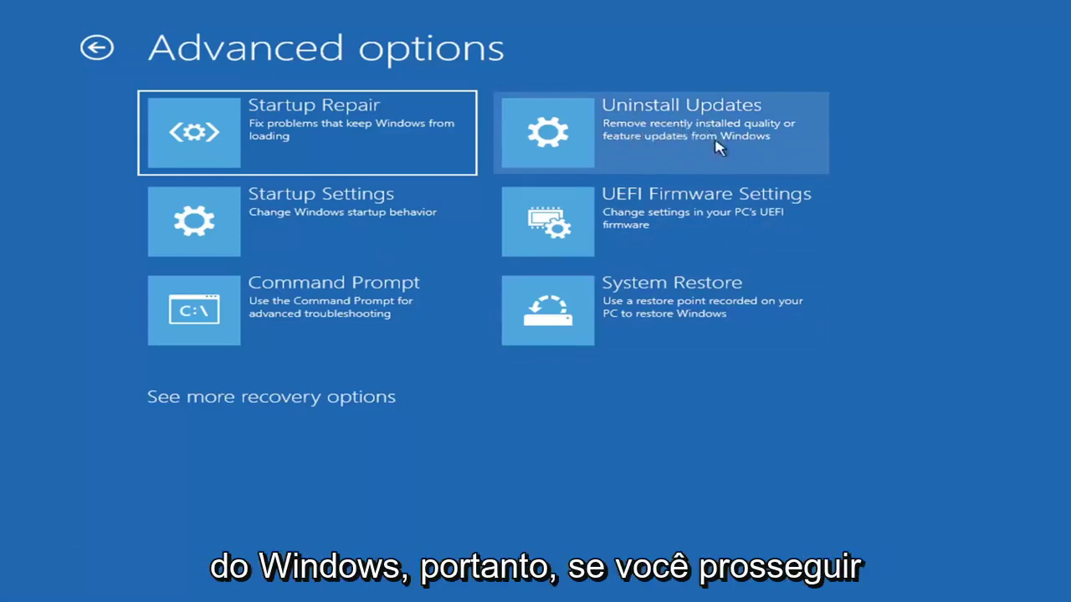
left_click(625, 138)
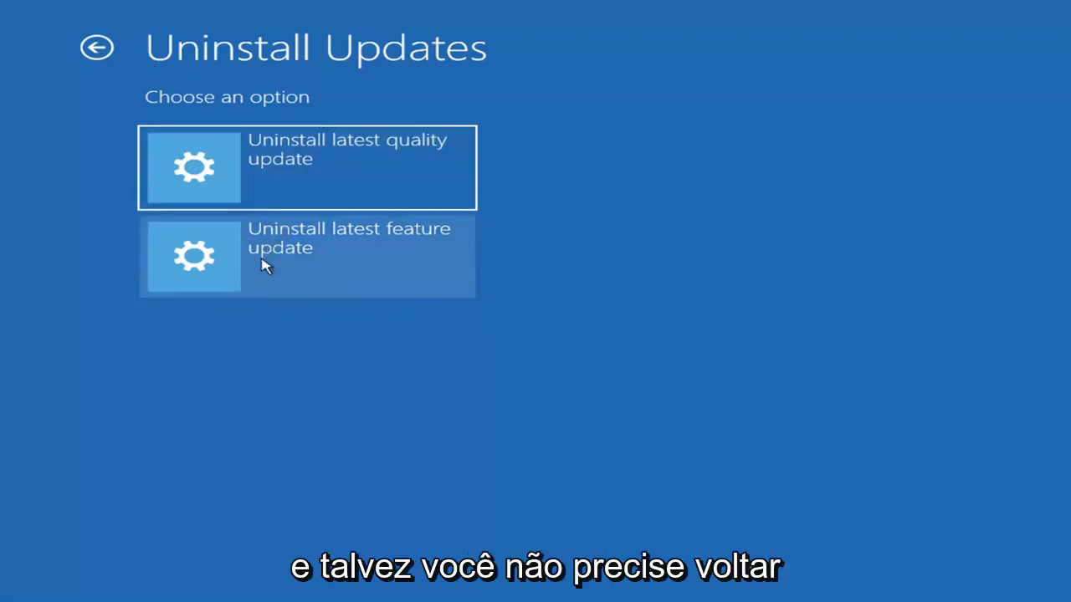
left_click(98, 48)
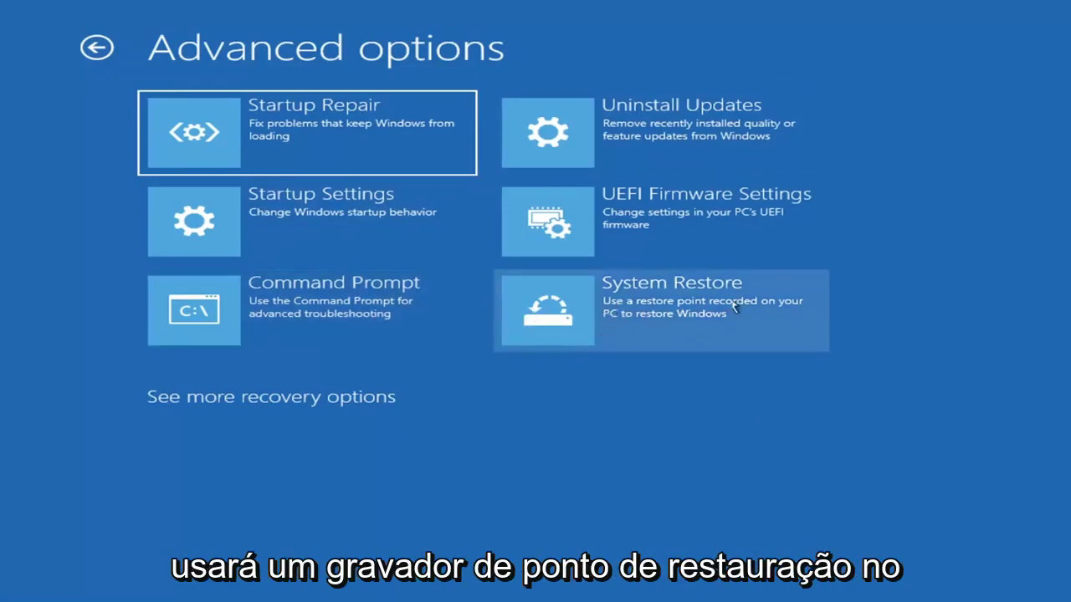
Restore the system to the manual "Before Updates" restore point of 7/9/2021 12:37:05 PM and restart the computer.
left_click(693, 321)
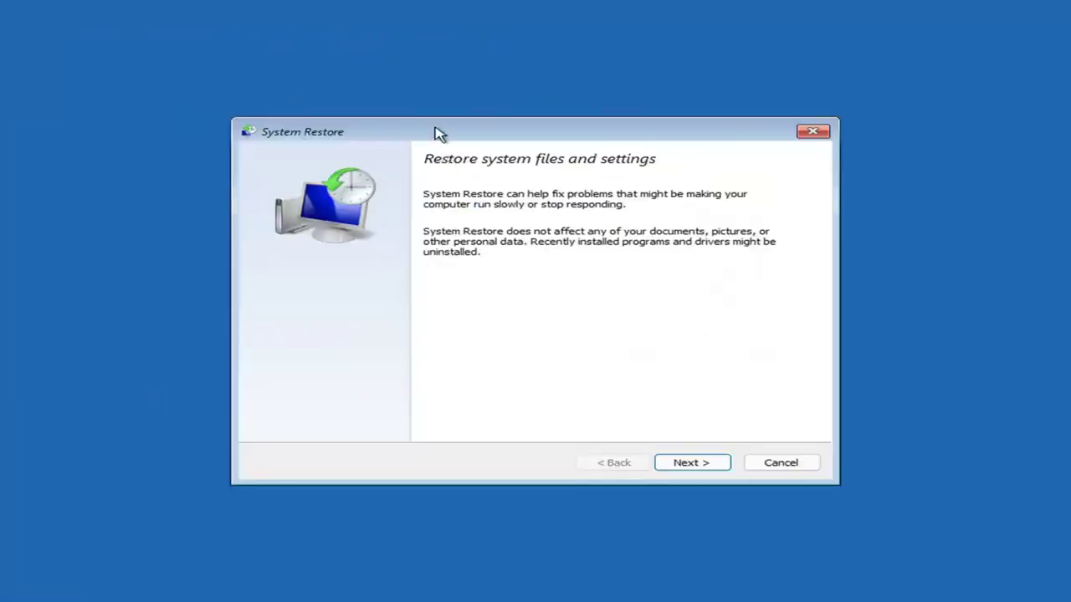
left_click(679, 462)
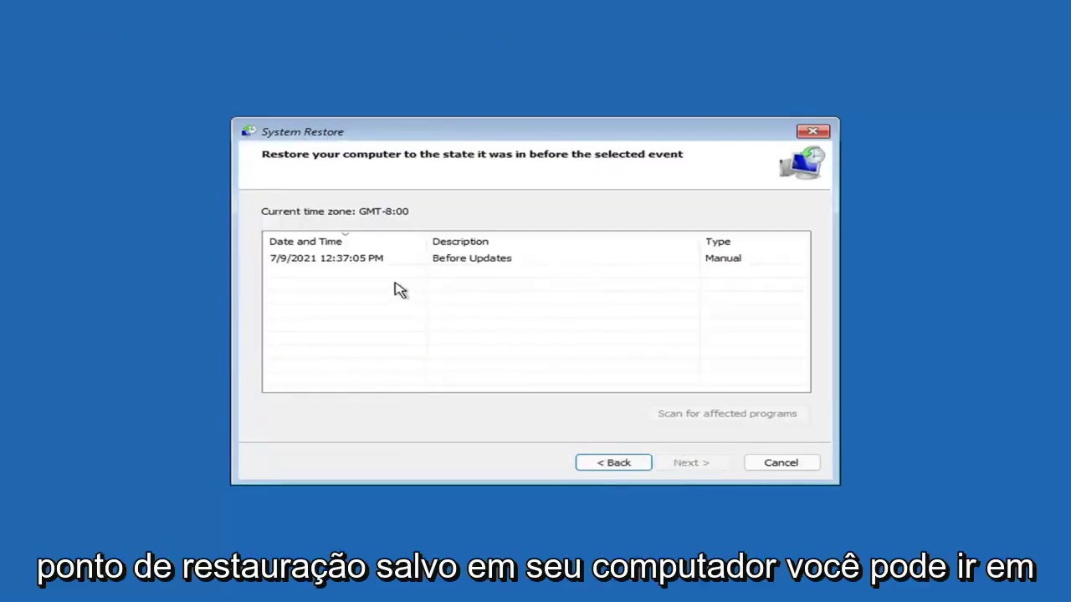
left_click(332, 264)
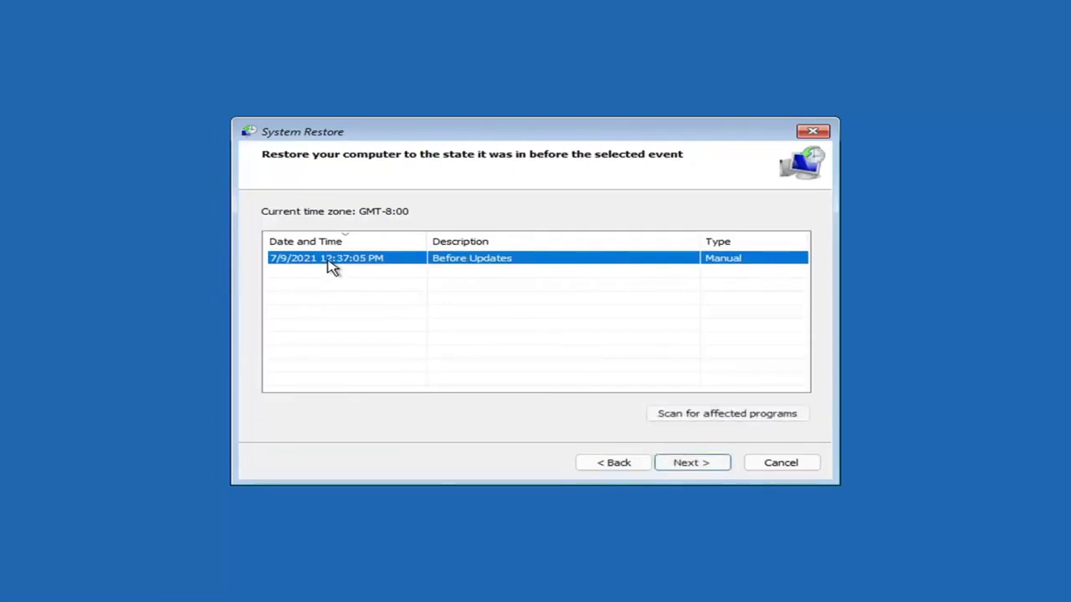
left_click(703, 464)
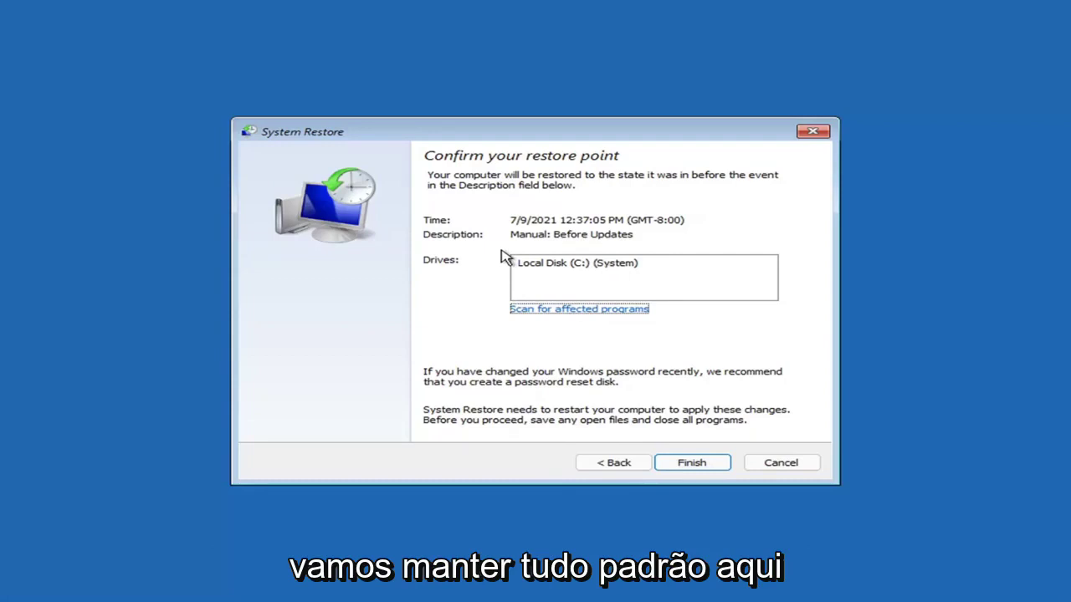
left_click(692, 465)
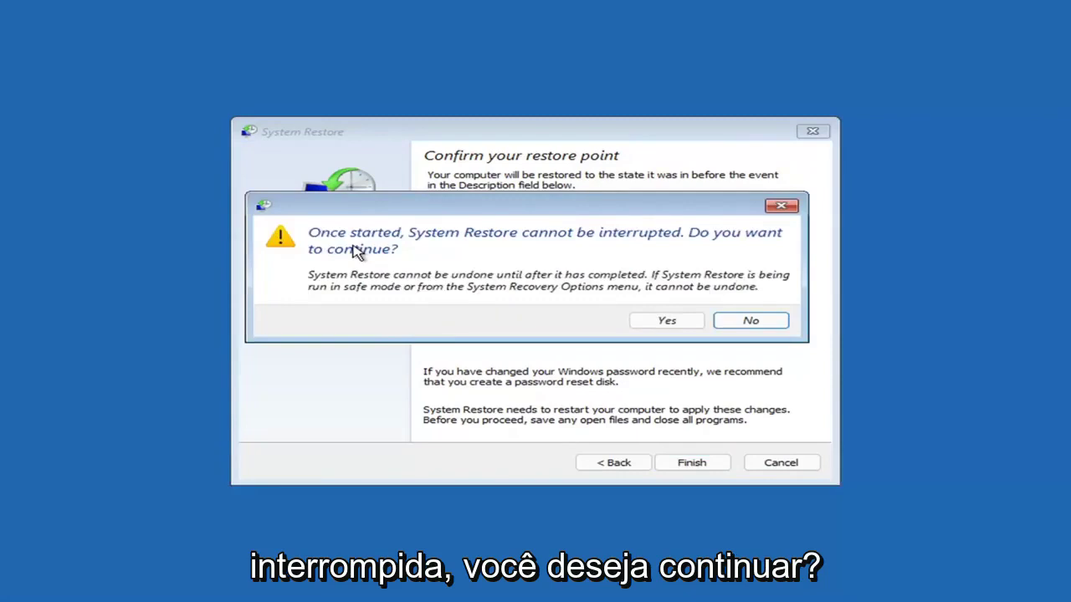
left_click(669, 326)
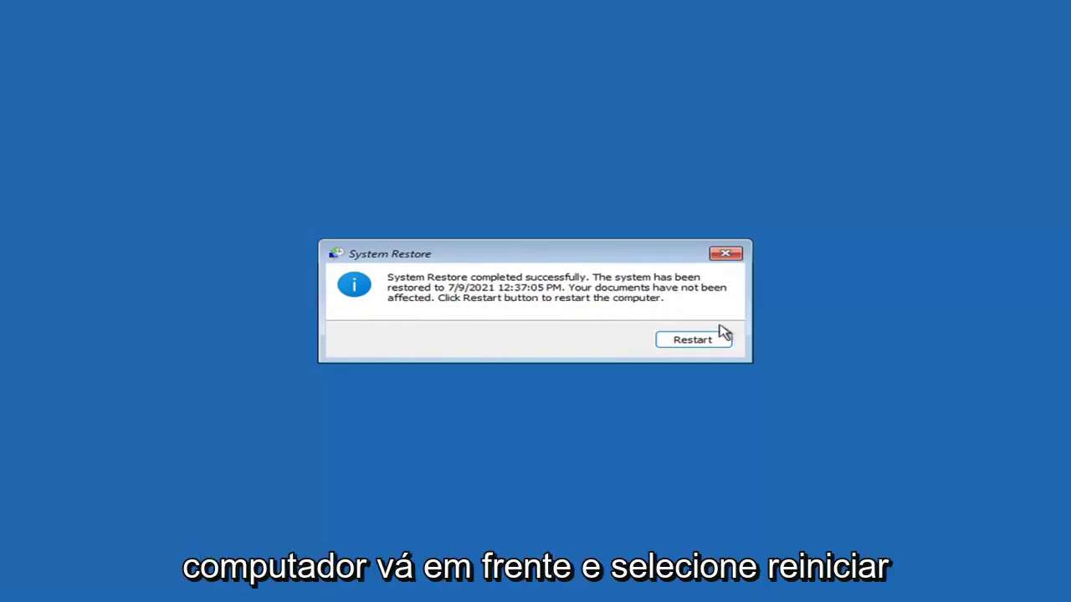
left_click(686, 341)
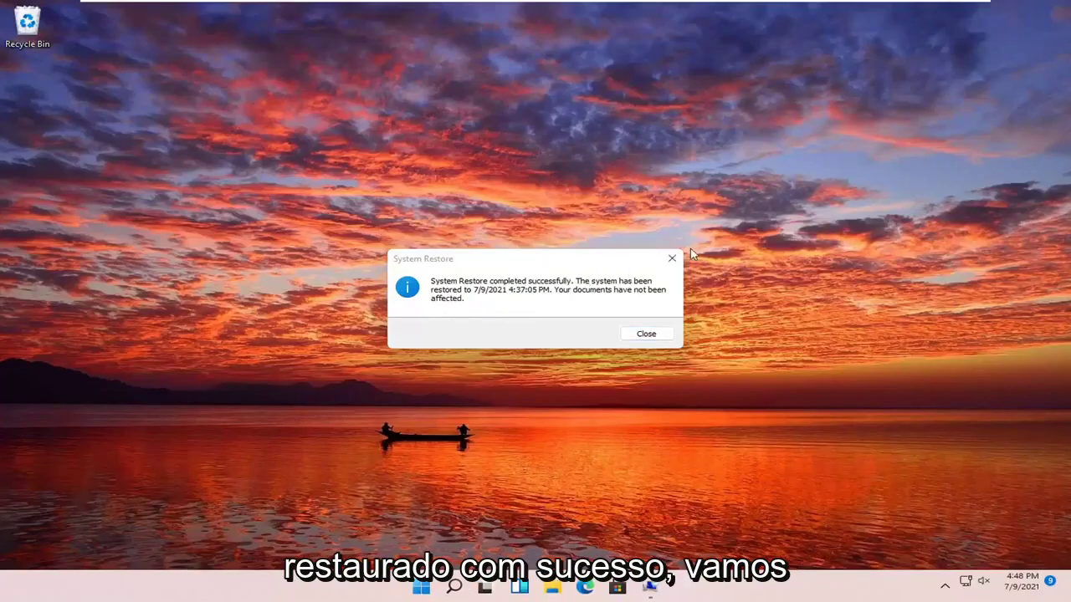
left_click(672, 258)
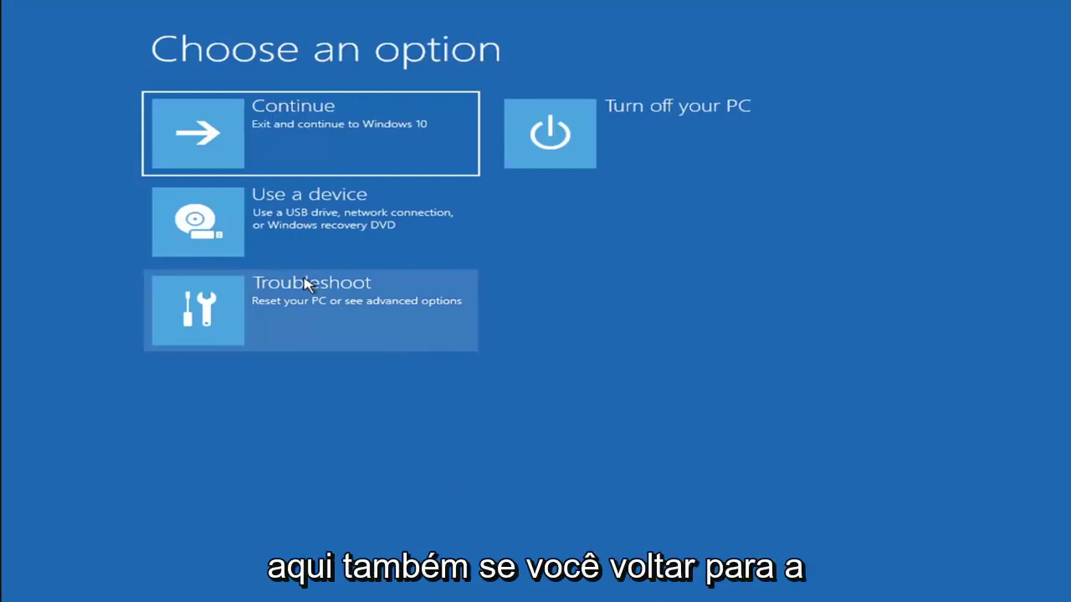
Examine the choices for resetting this PC under Troubleshoot, and return to the initial recovery options without resetting.
left_click(313, 318)
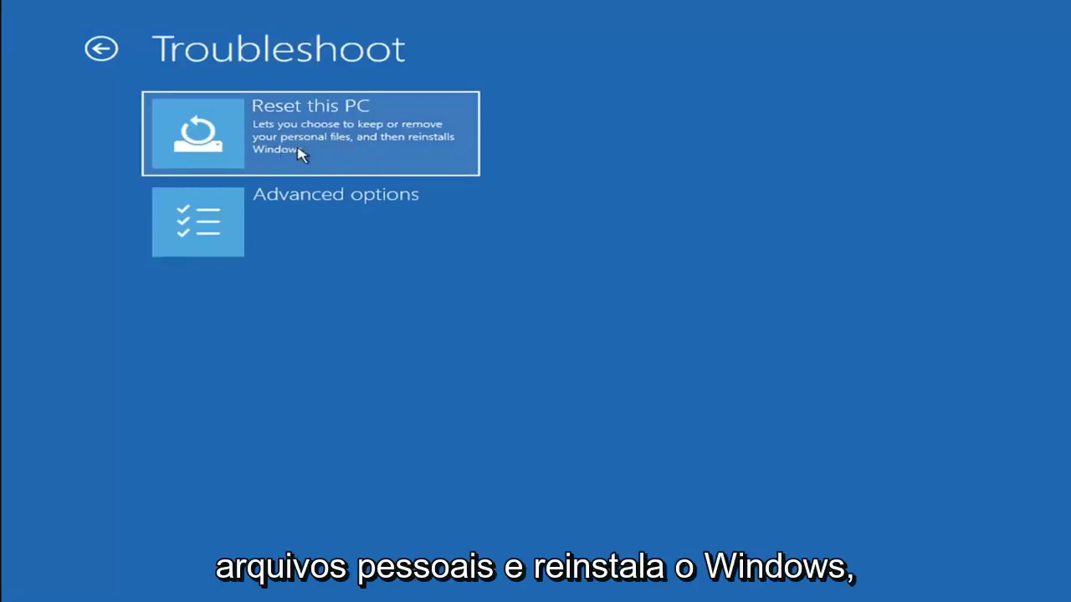
left_click(352, 151)
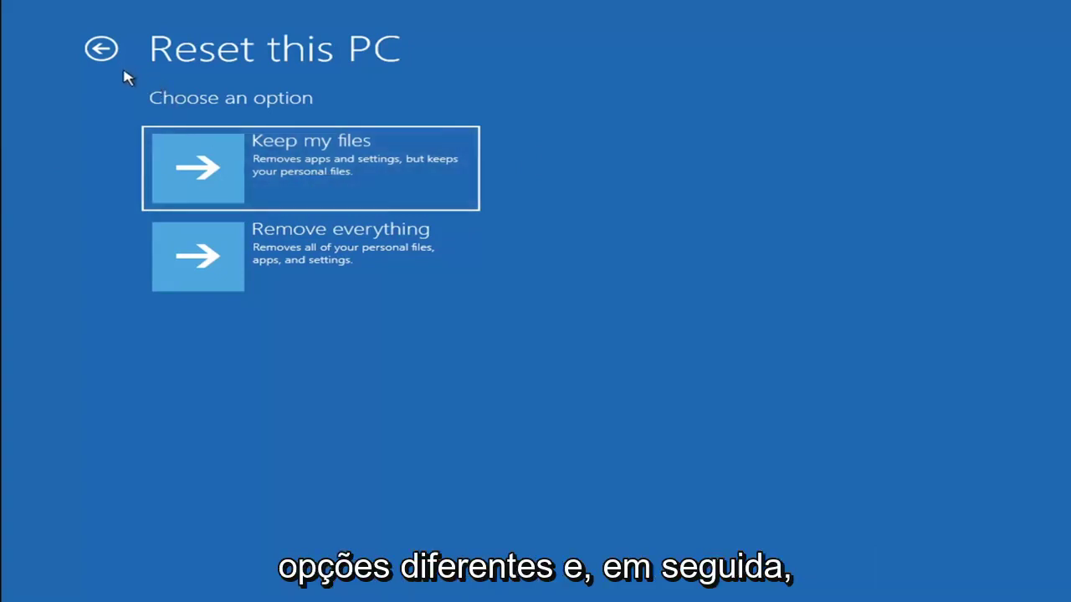
left_click(102, 48)
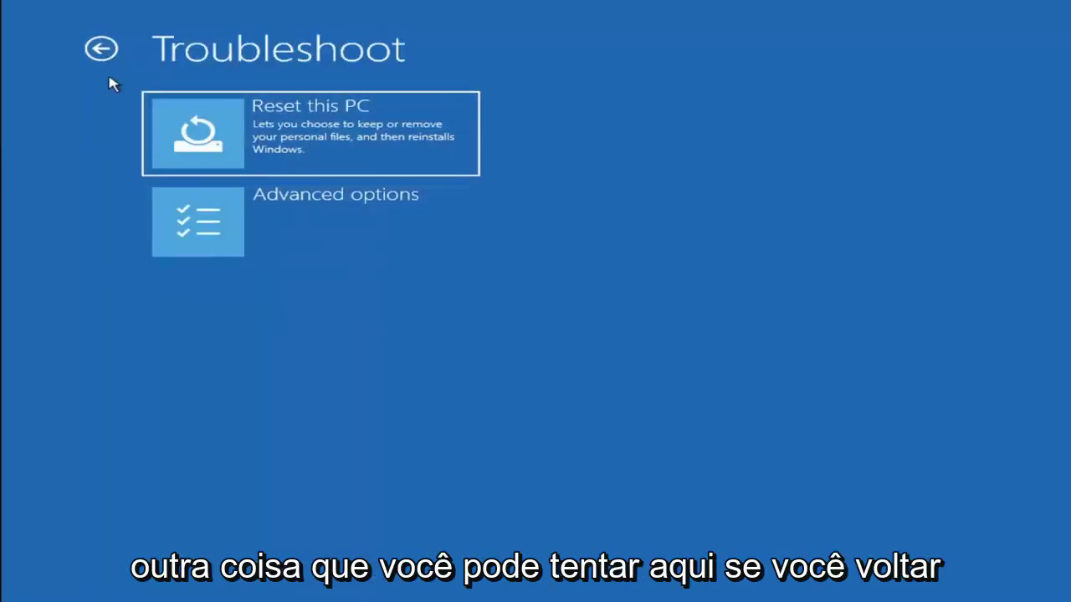
left_click(101, 49)
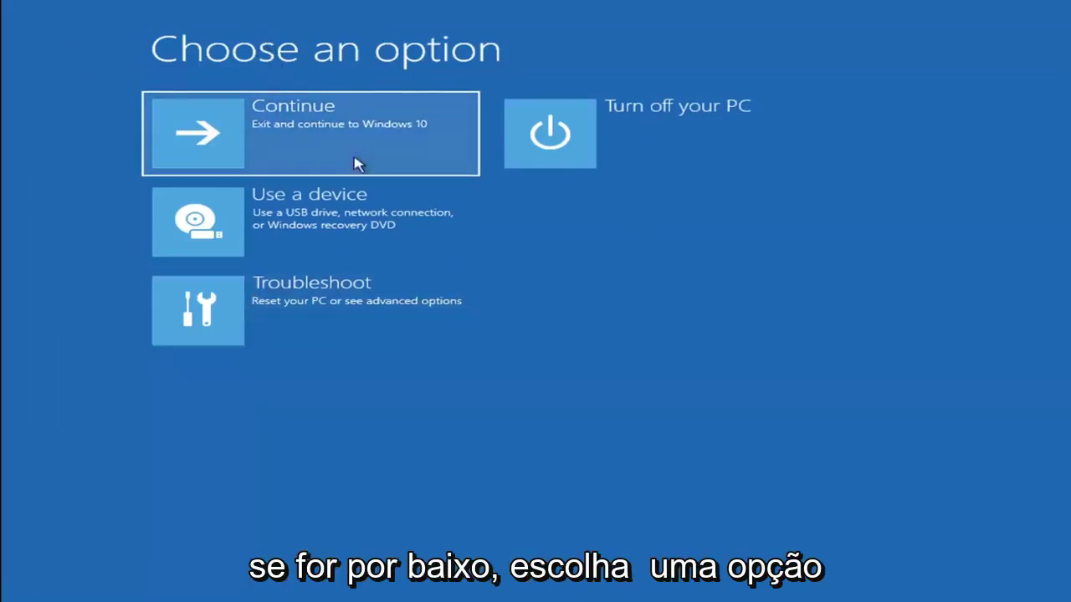
Open the Command Prompt from the advanced recovery options, switch to drive C: and list its contents with dir.
left_click(326, 318)
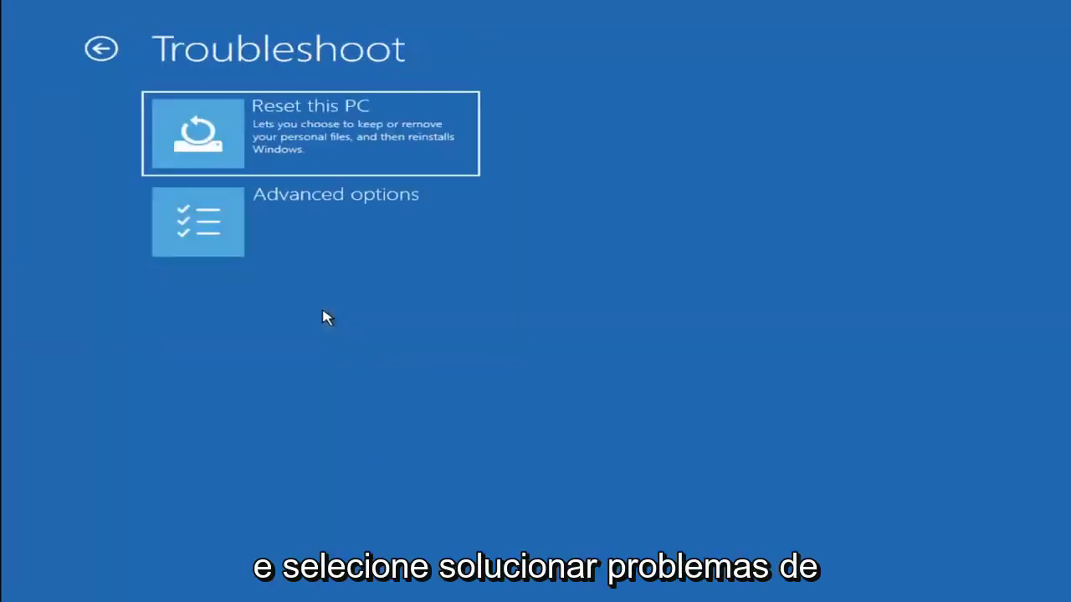
left_click(324, 231)
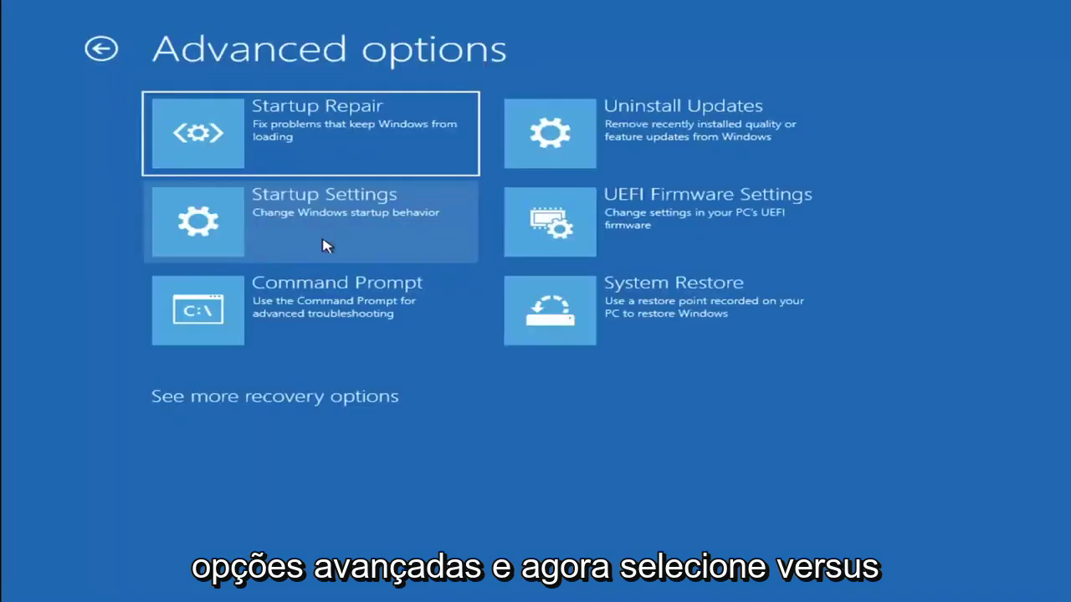
left_click(246, 316)
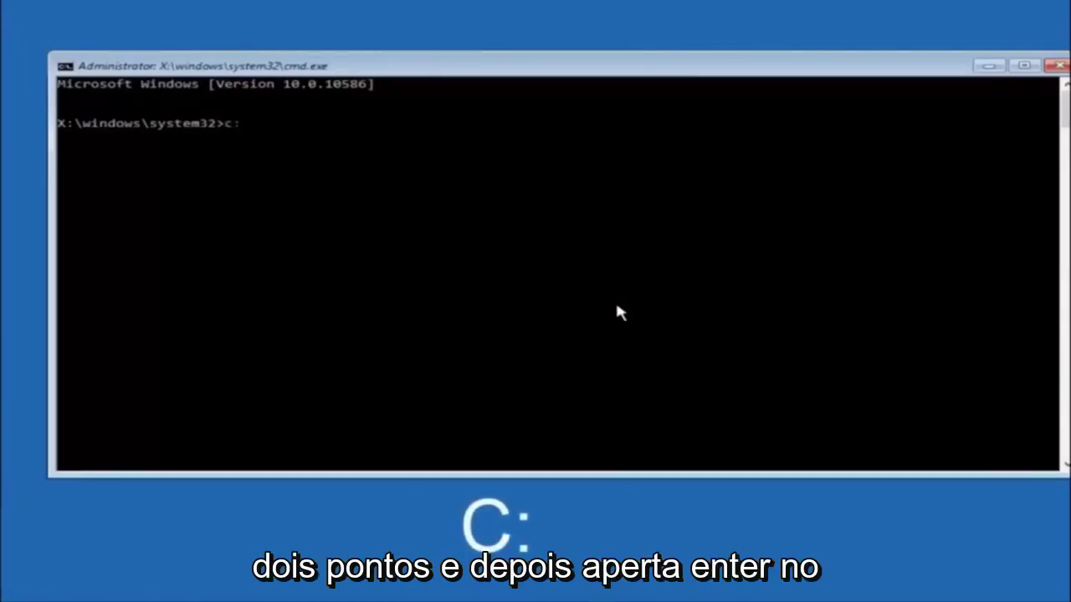
key("Return")
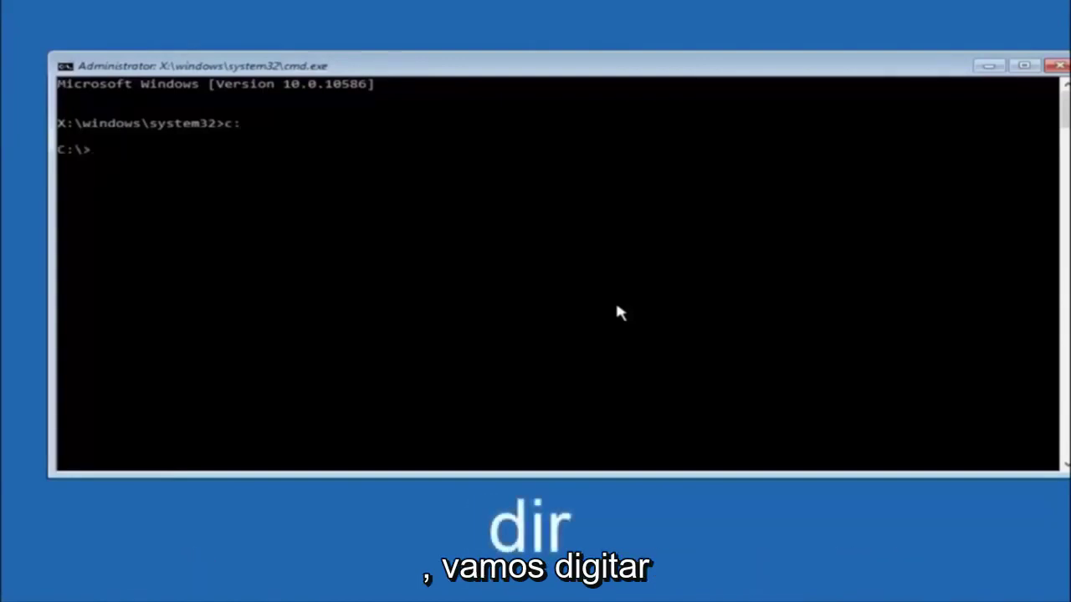
type("dir")
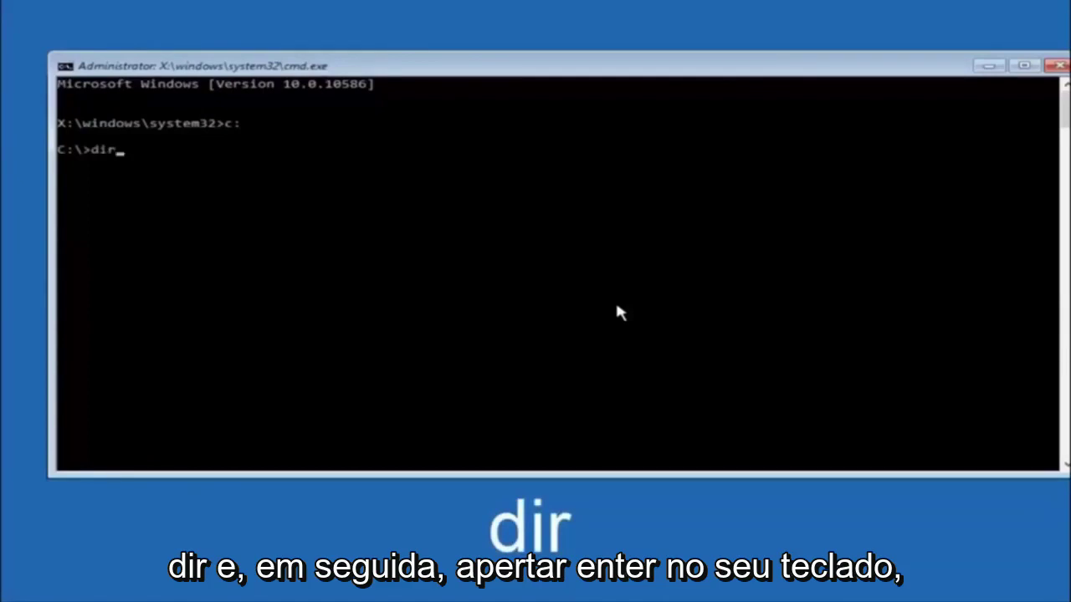
key("Return")
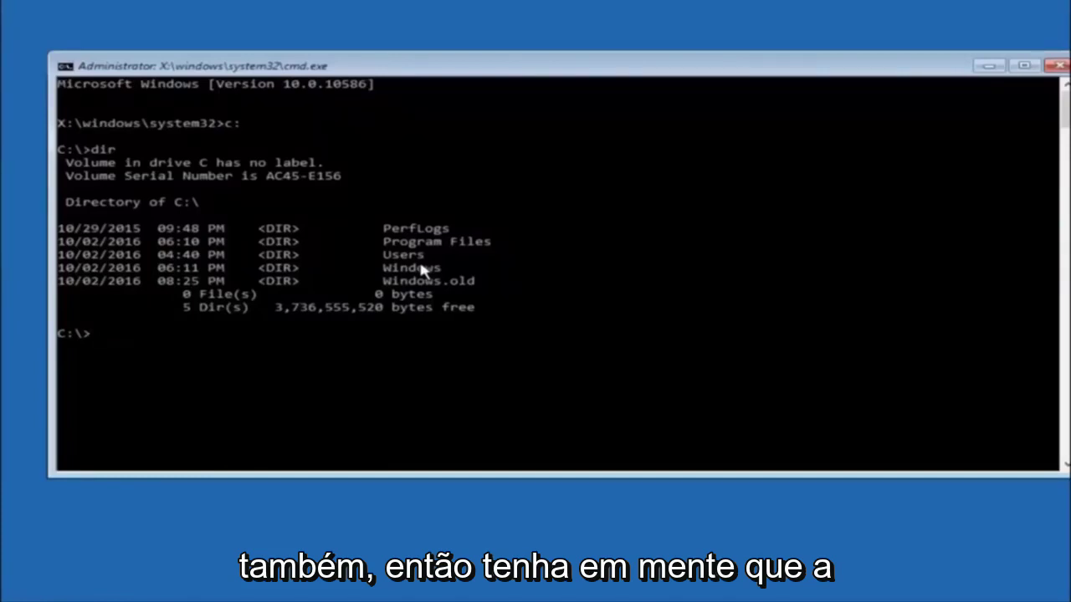
Create a folder named backup in \windows\system32\config and copy all files of that directory into it with copy *.* backup.
type("cd \\windows\\system32\\config")
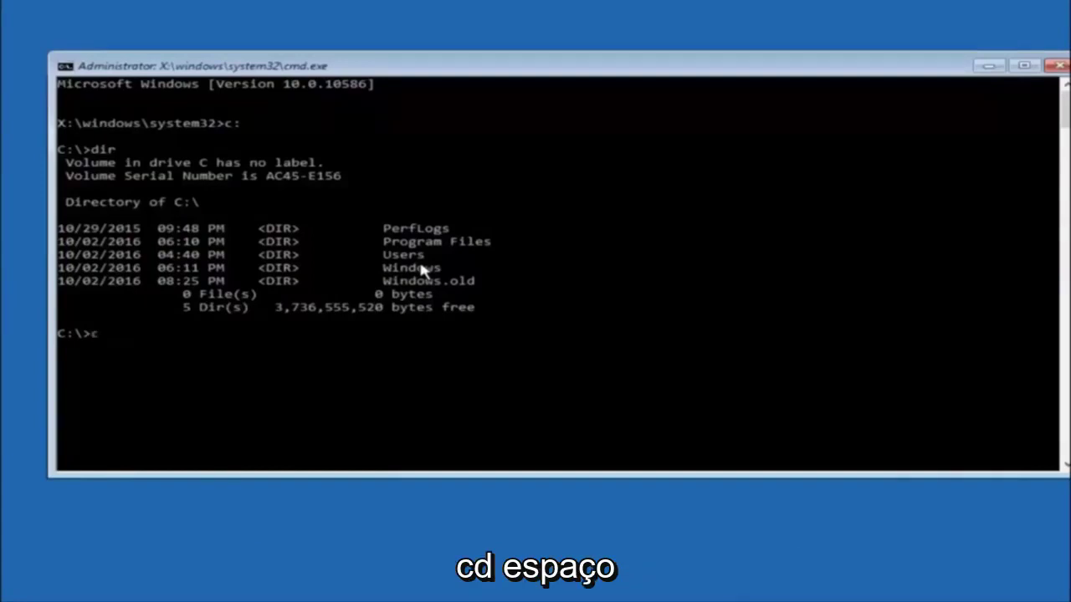
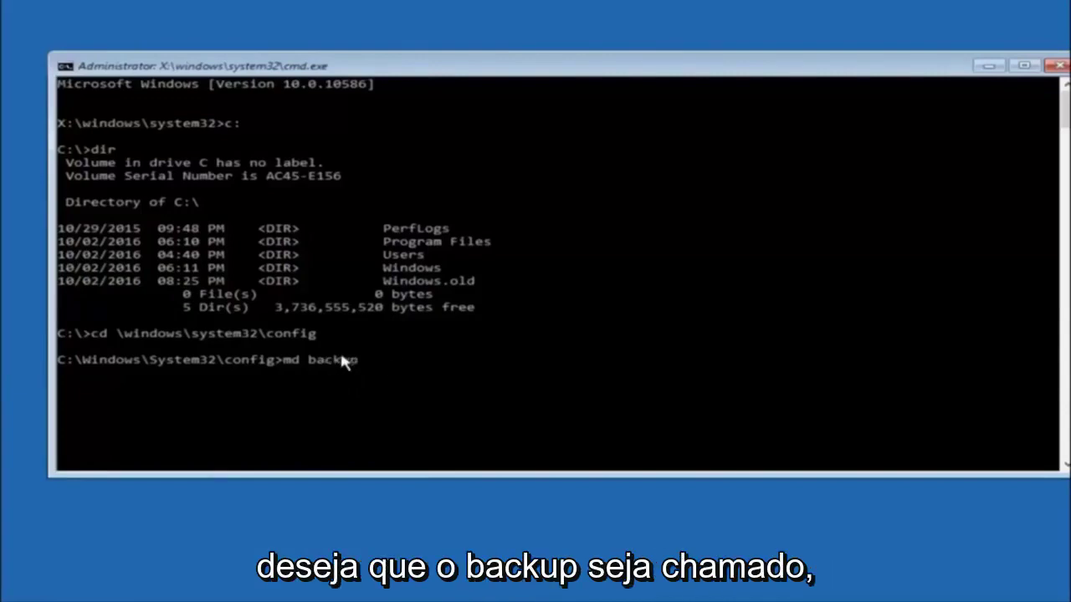
key("Return")
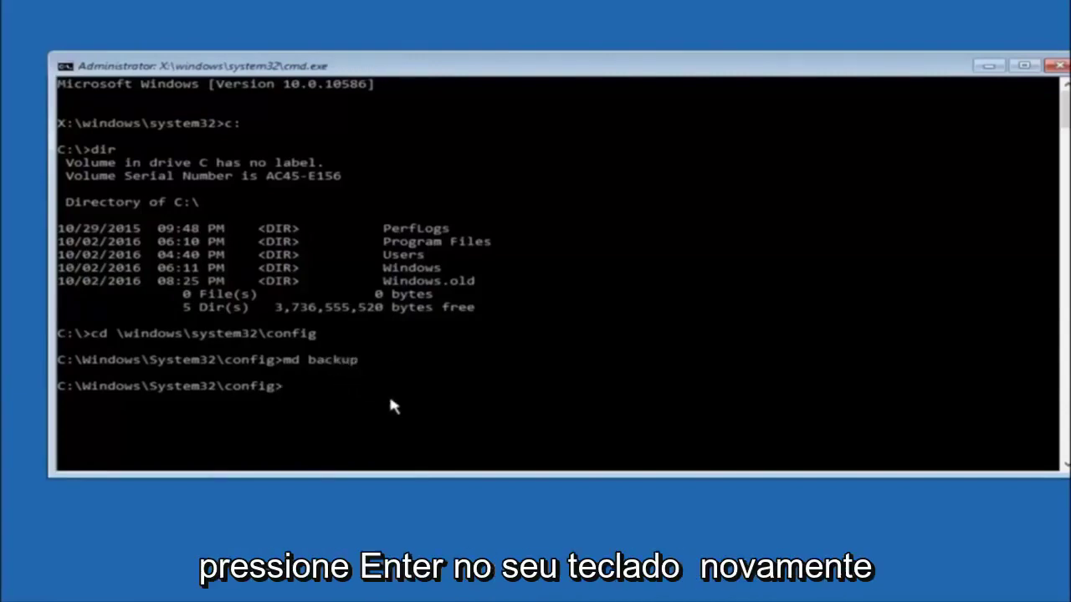
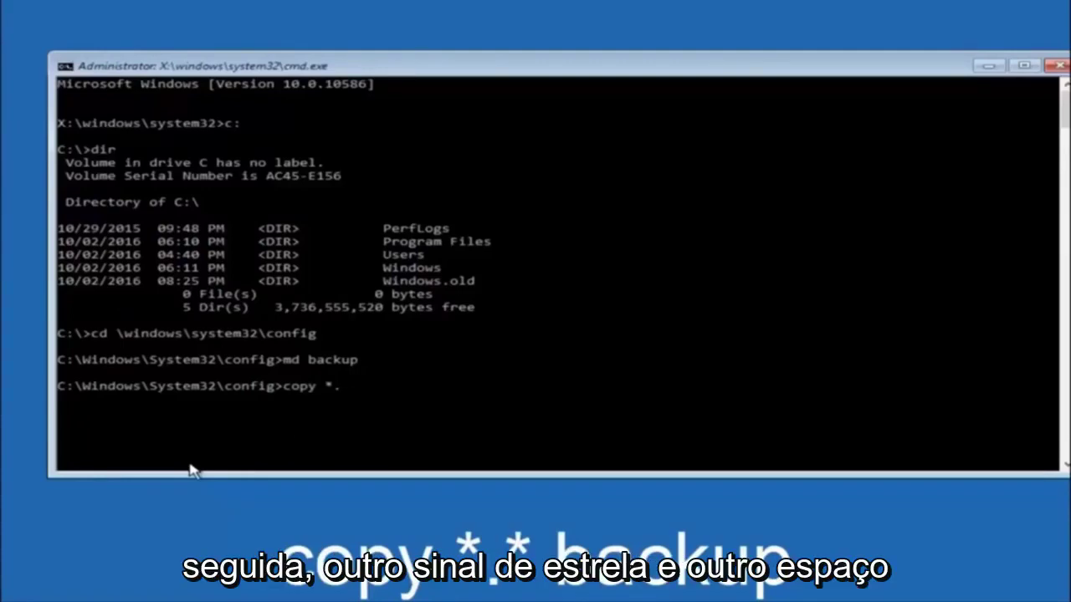
type("*")
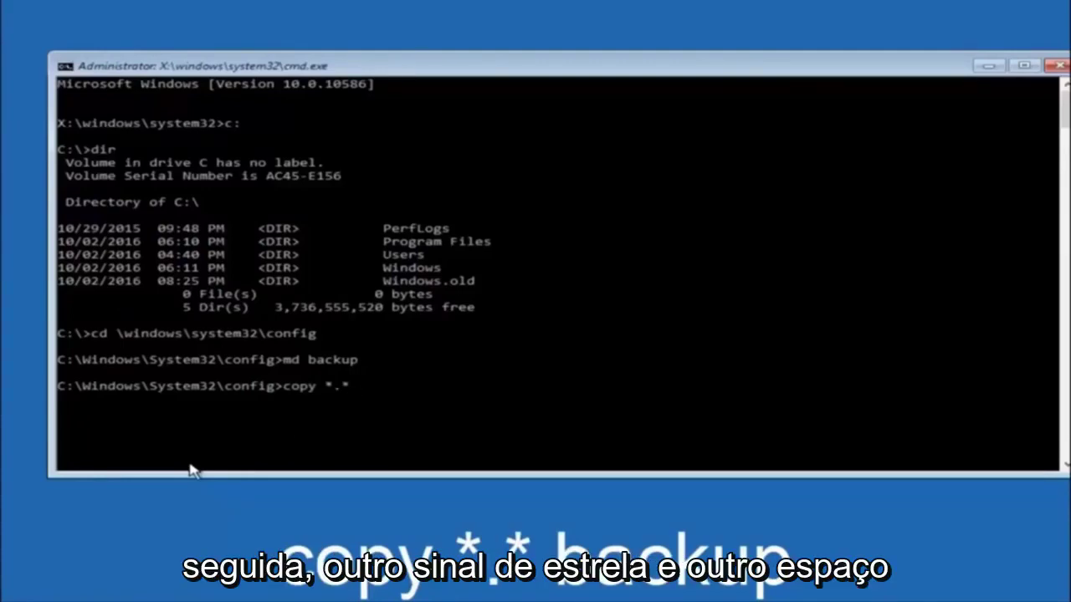
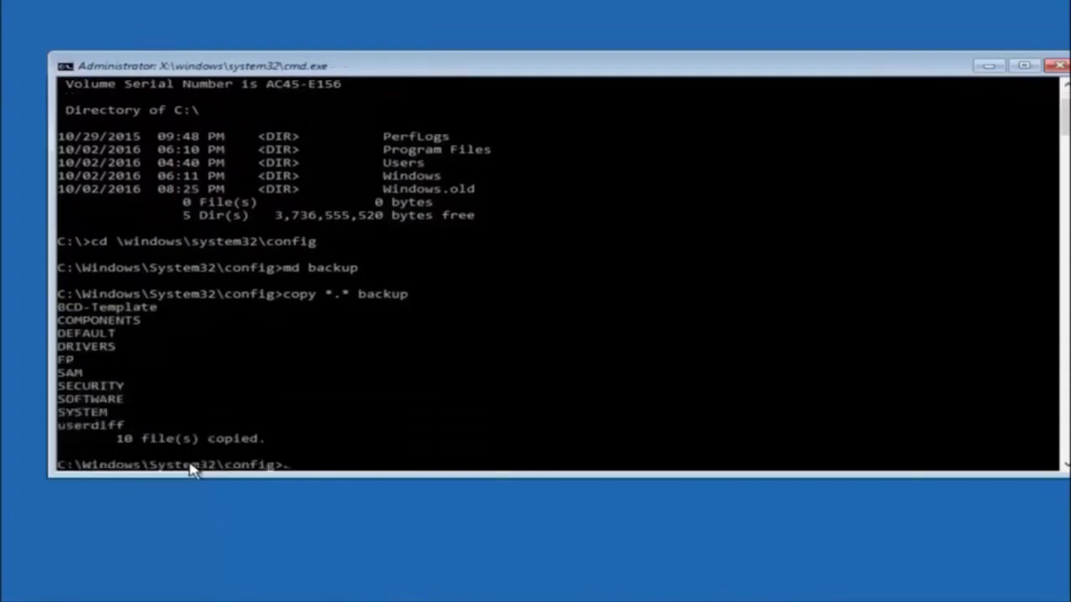
Change to the regback subfolder of the config directory with cd regback and list its files with dir.
type("cd")
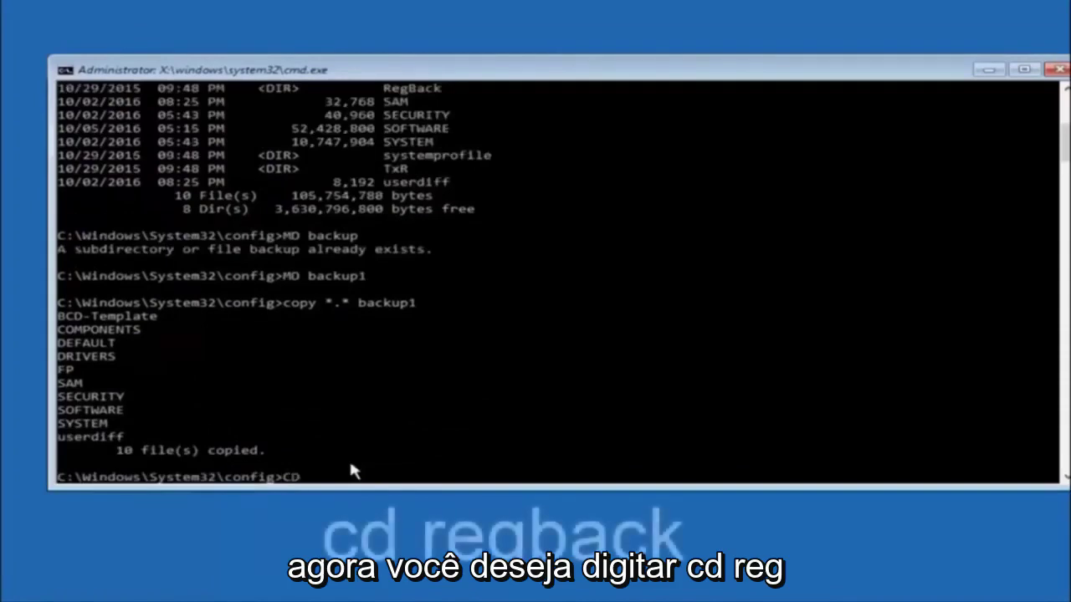
type("reg")
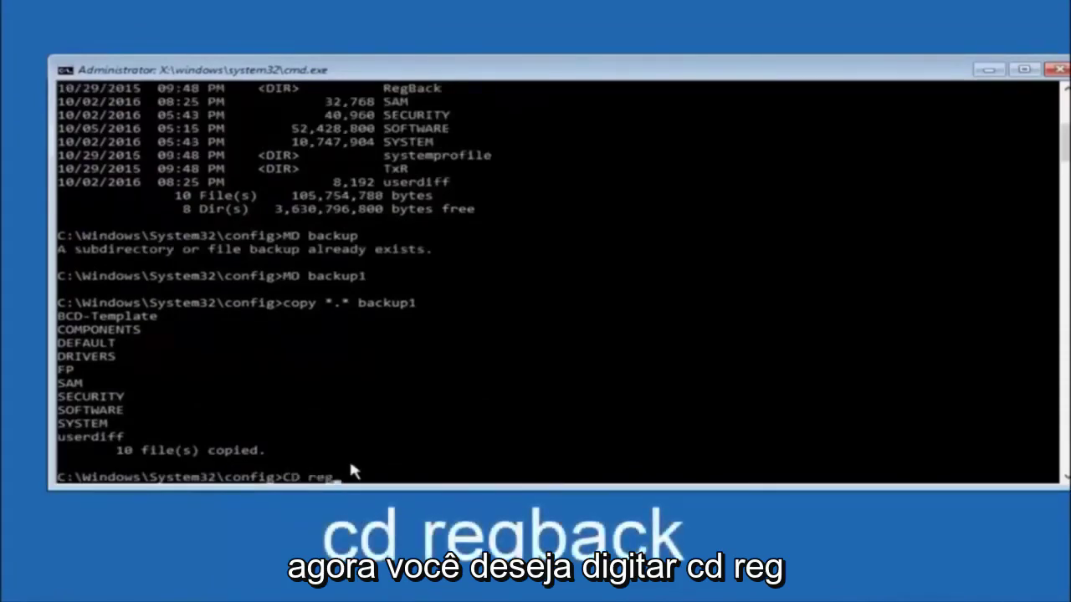
type("back")
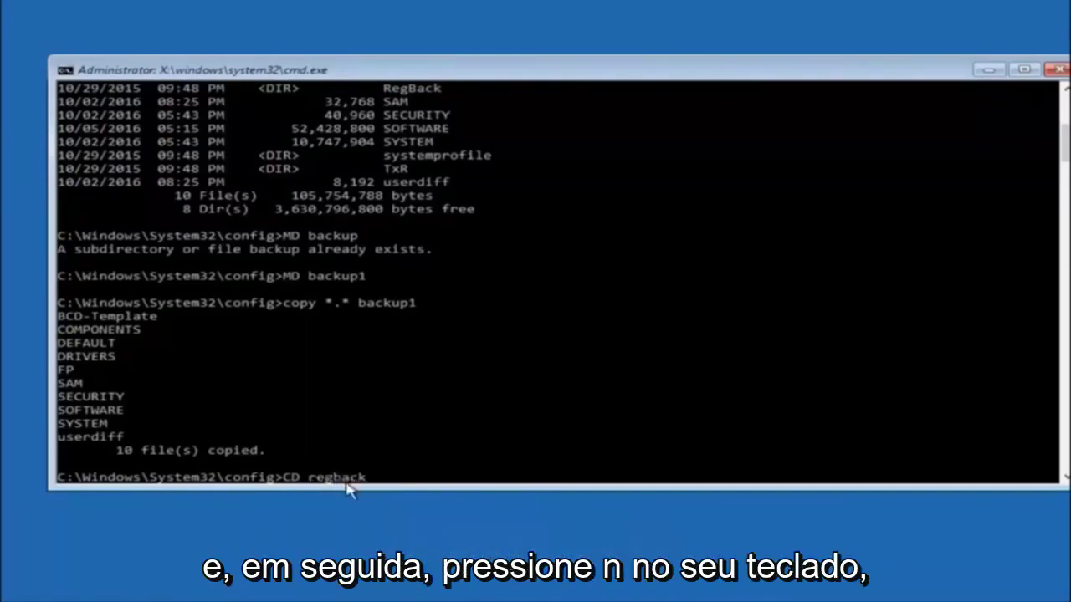
key("Return")
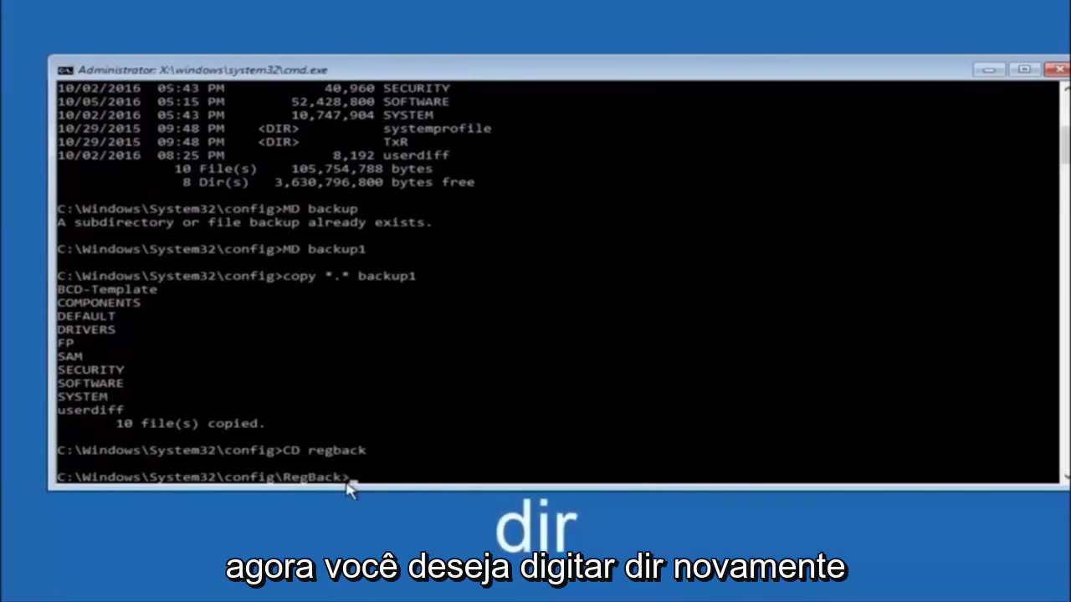
type("dir")
key("Return")
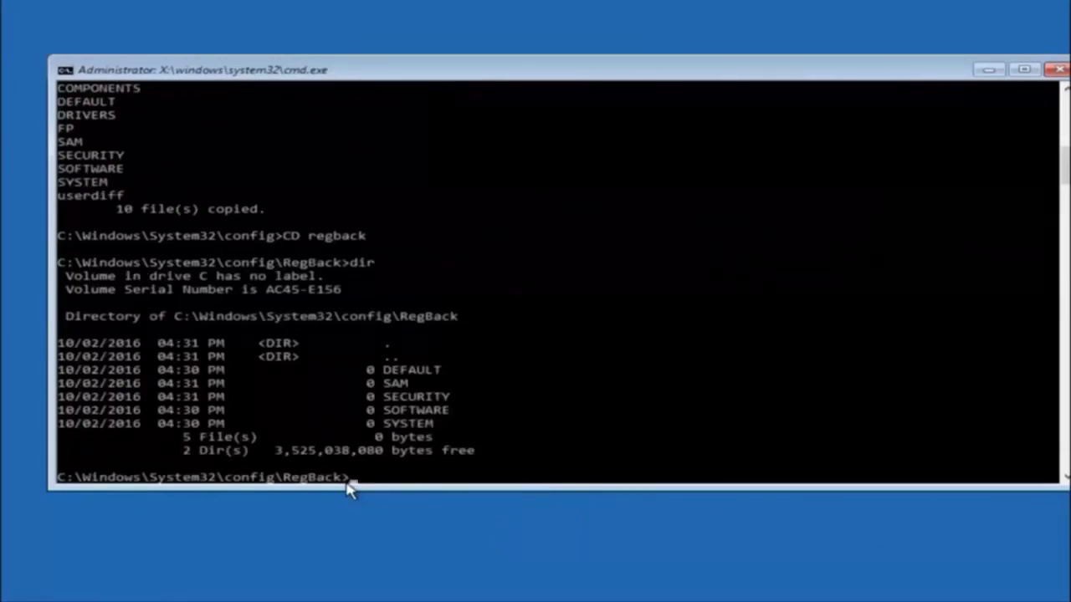
Copy all RegBack files into the parent config folder with copy *.* .., answer A to overwrite all, and close the Command Prompt.
type("c")
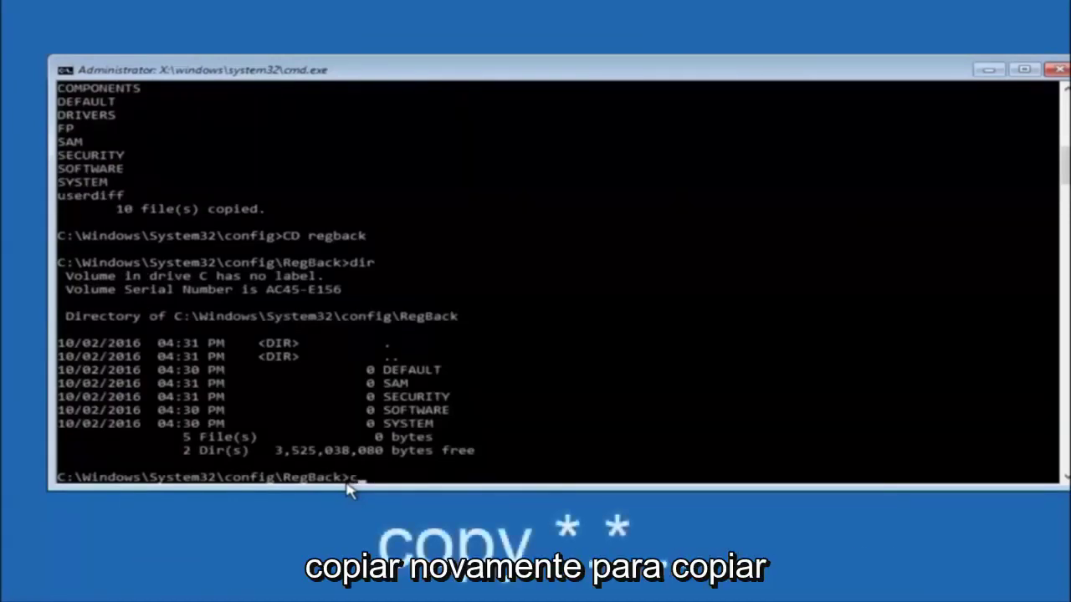
type("opy *.* ..")
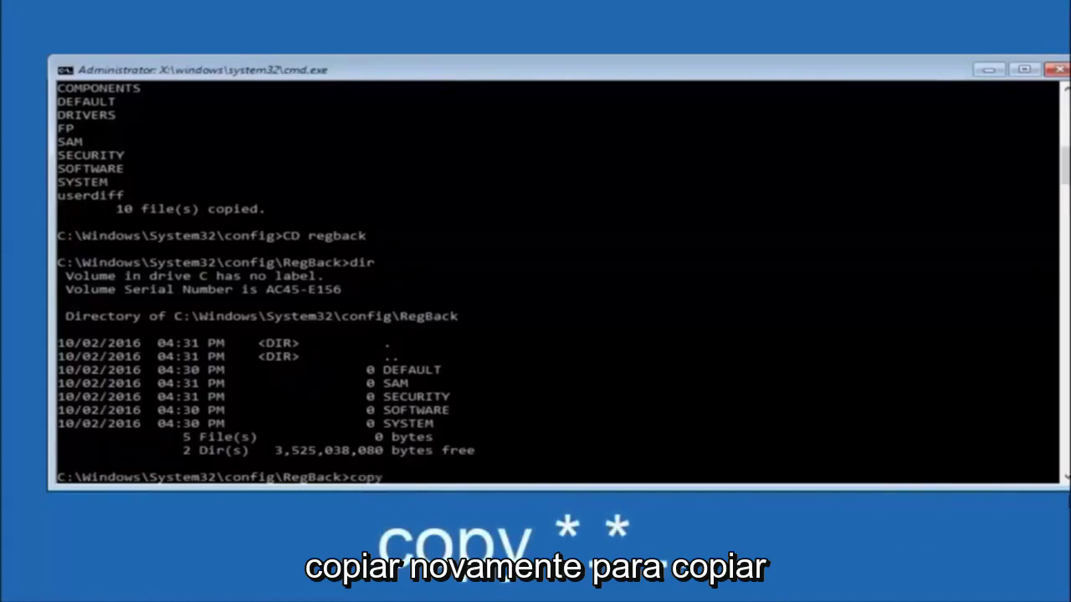
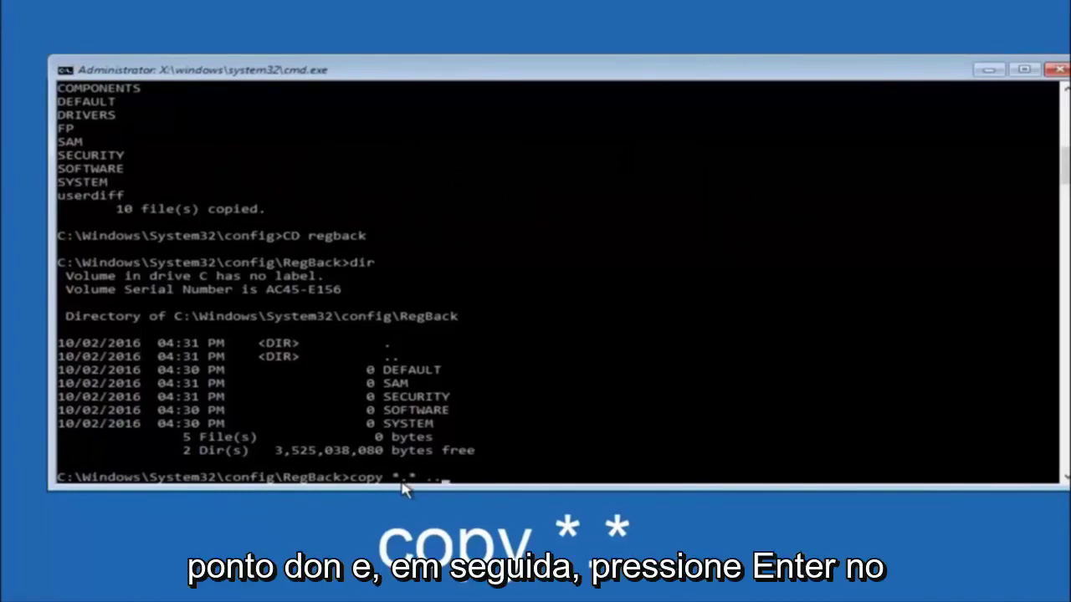
key("Return")
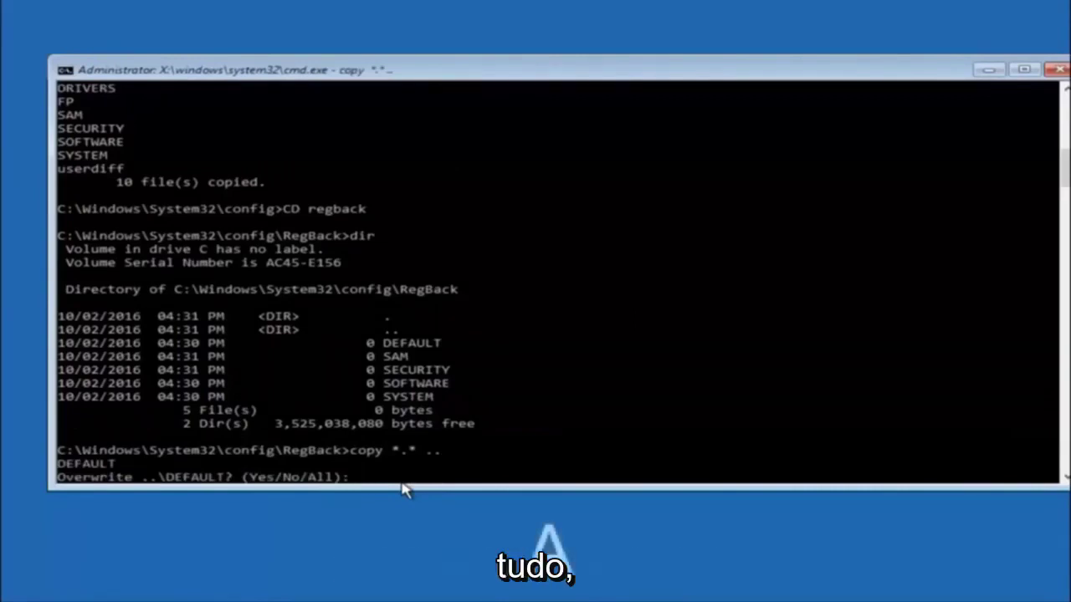
type("A")
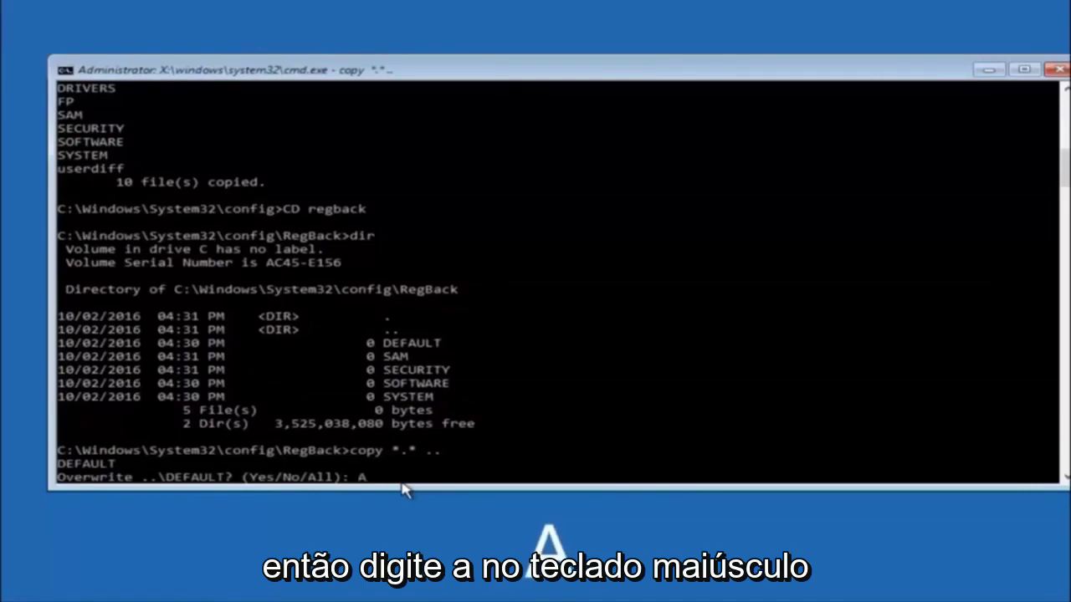
key("Return")
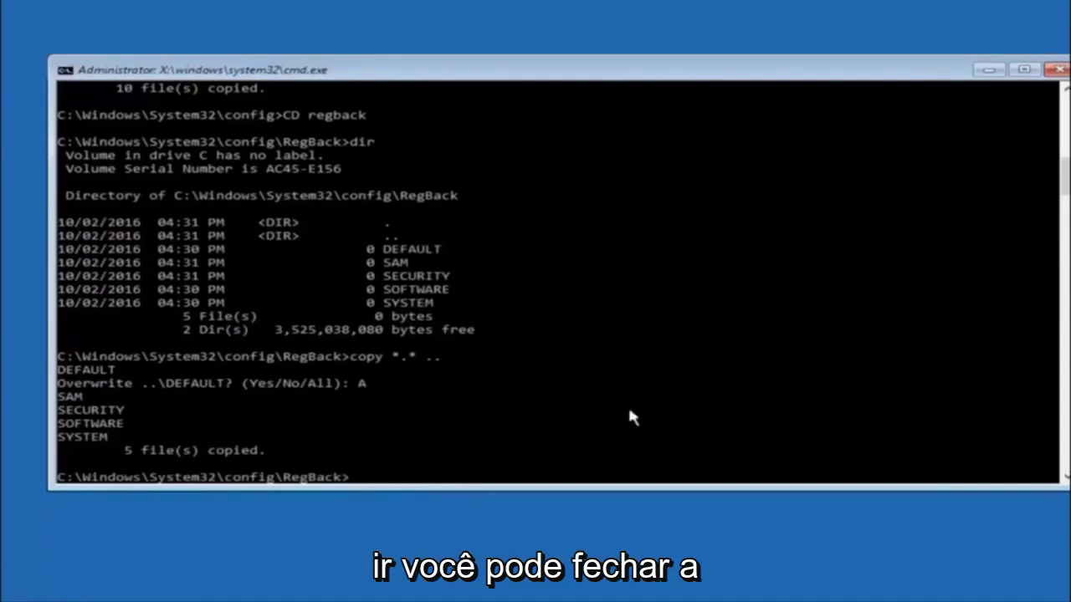
left_click(1058, 69)
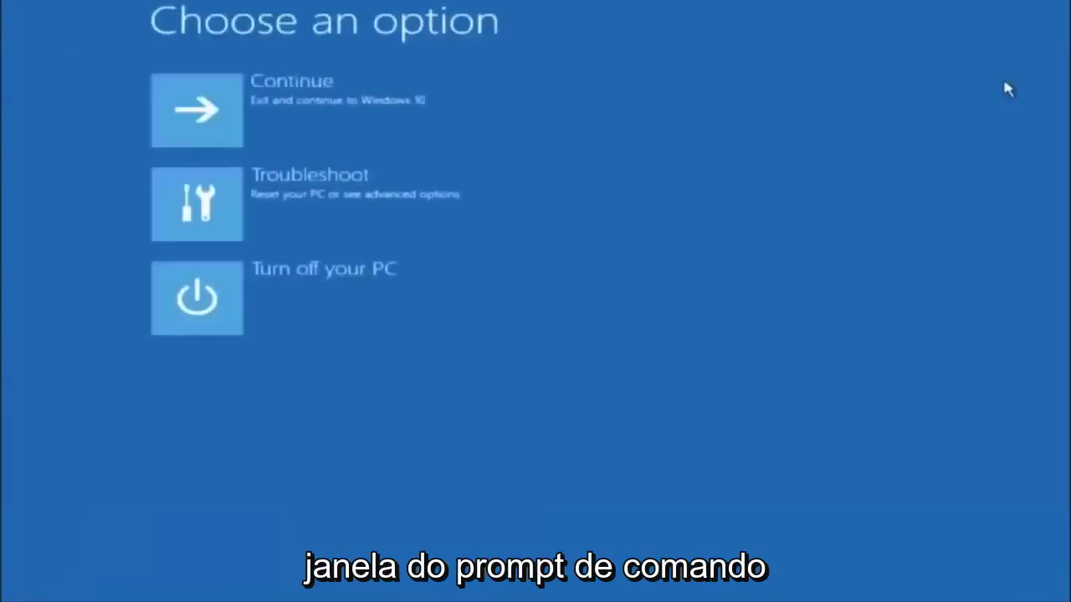